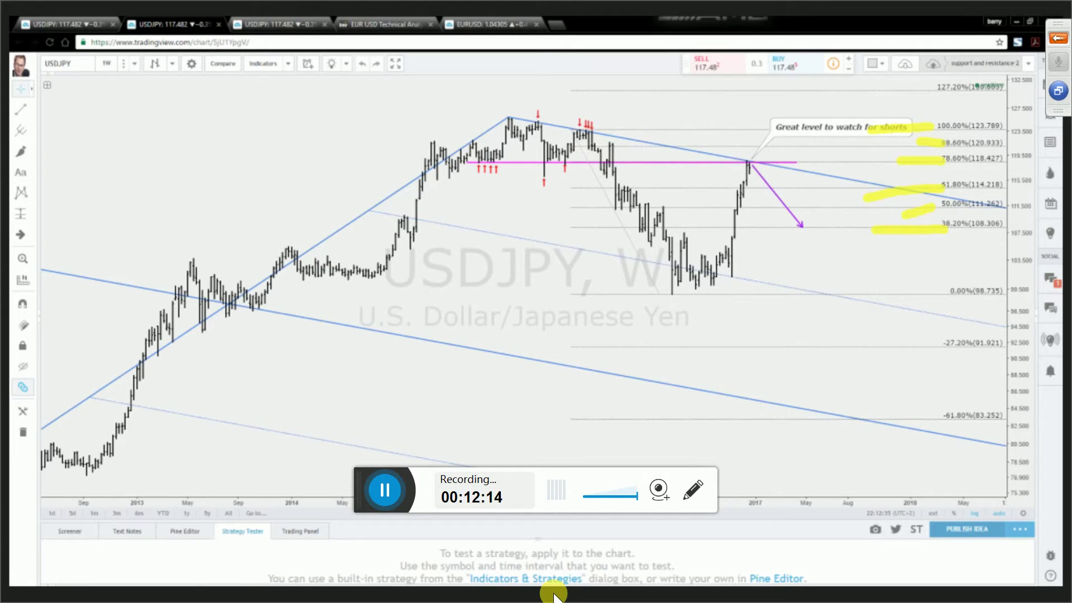
Switch to the EURUSD 15-minute chart and clear its horizontal lines and the yellow highlighter marks.
left_click(461, 26)
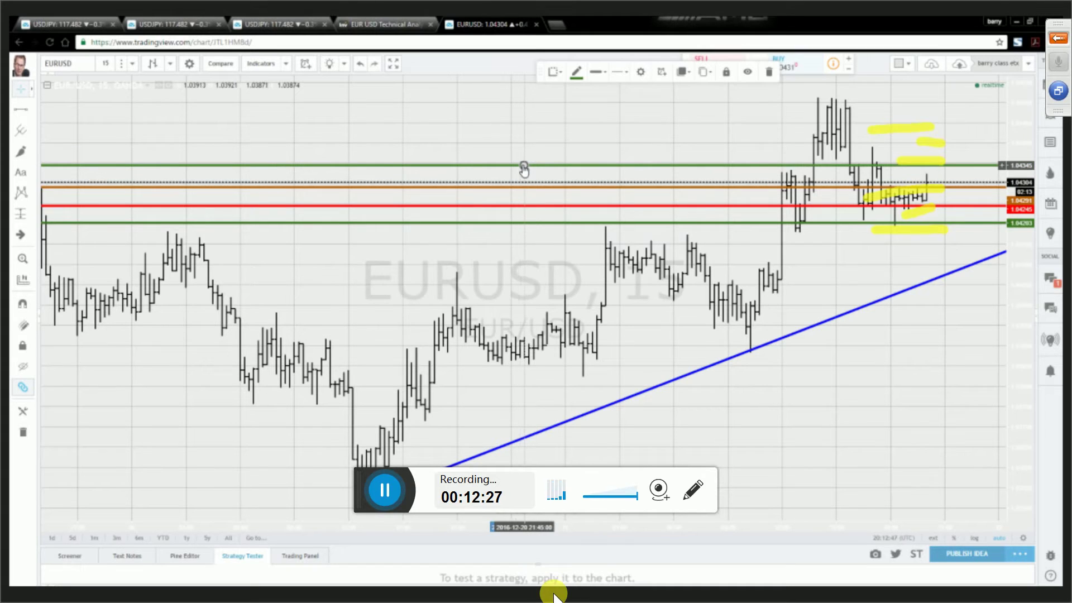
left_click_drag(523, 168, 526, 225)
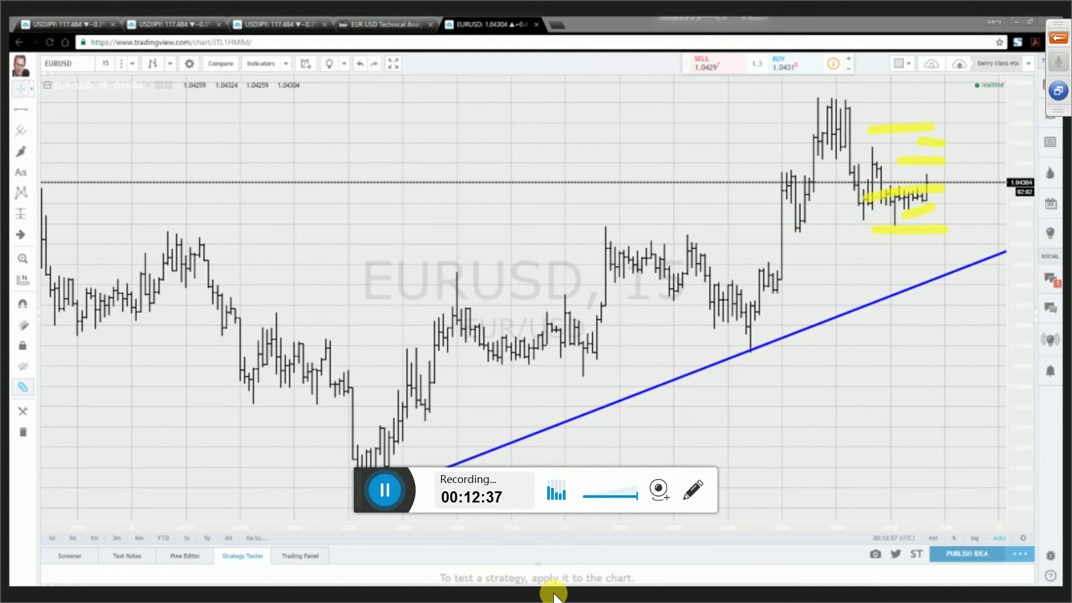
key("Escape")
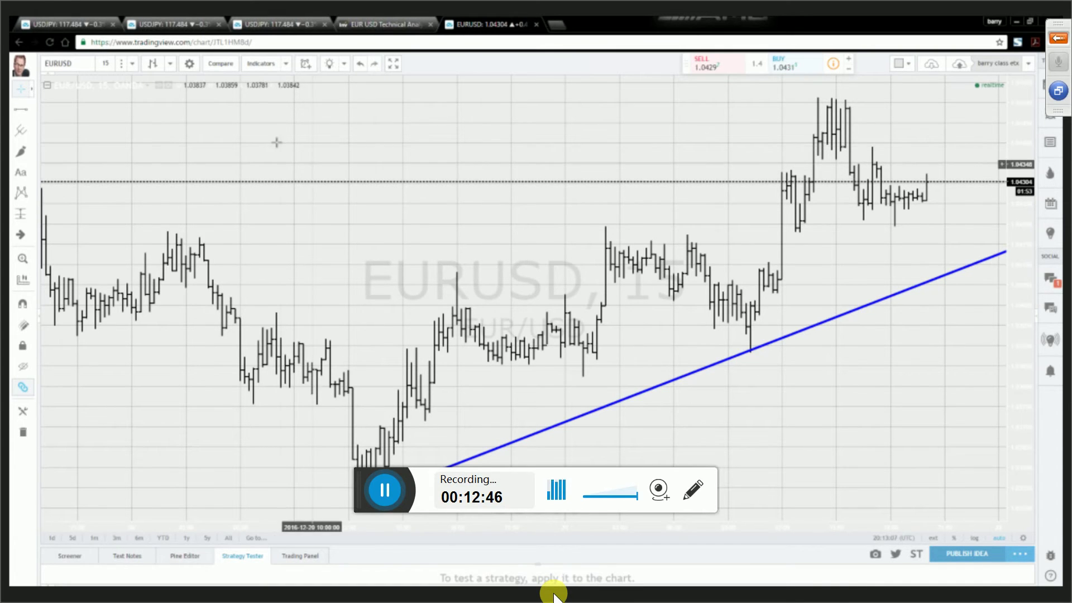
Draw a Fib Retracement from the recent swing high at about 1.04517 down to the swing low at about 1.03908.
left_click(33, 136)
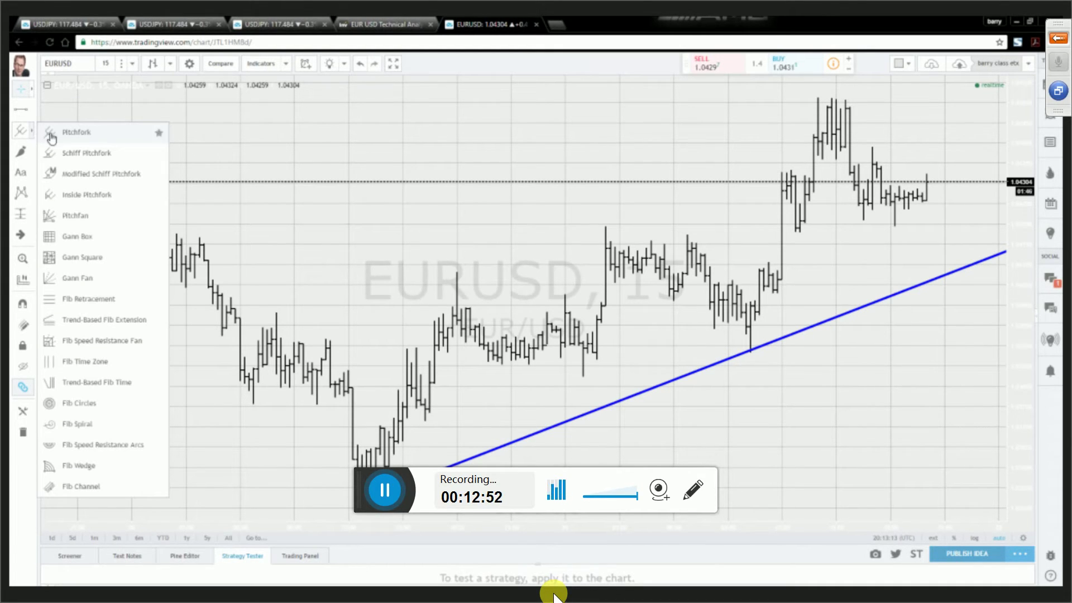
left_click(81, 299)
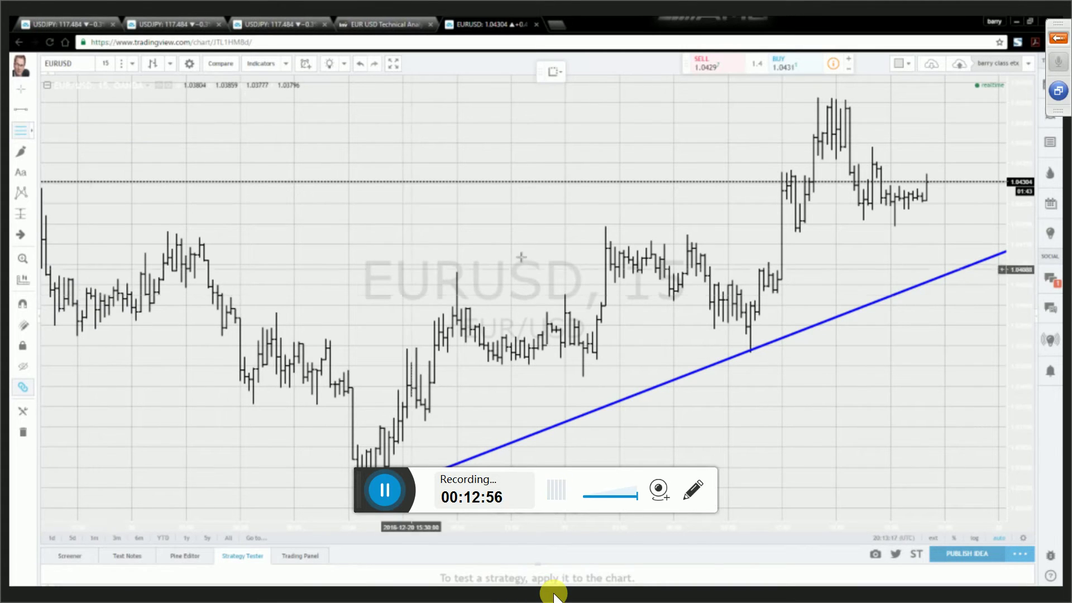
left_click(827, 97)
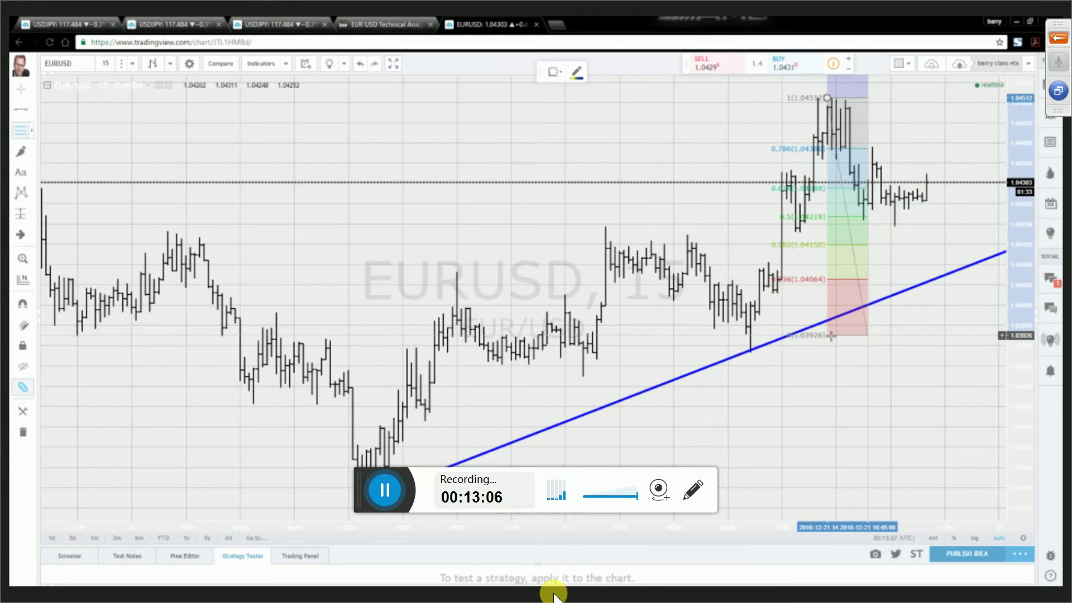
left_click(999, 345)
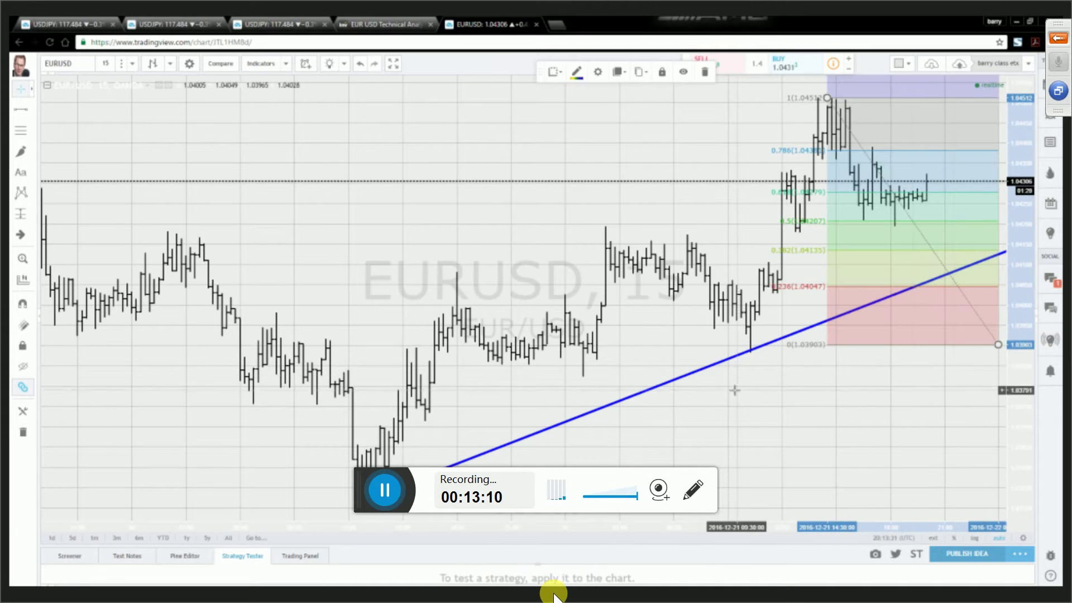
mouse_move(821, 344)
left_mouse_down()
mouse_move(767, 343)
mouse_move(816, 342)
left_mouse_up()
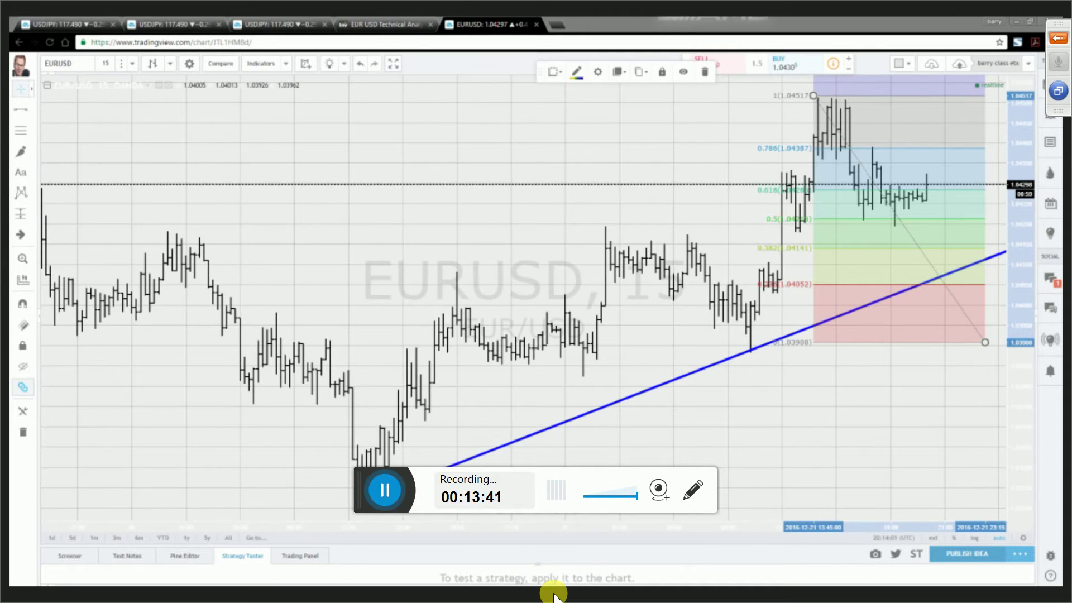
Highlight in yellow the retracement's labels for the 0.618, 0.5, 0.382, 1, 0.786 and 0.236 levels.
mouse_move(749, 202)
left_mouse_down()
mouse_move(784, 185)
mouse_move(759, 193)
mouse_move(790, 220)
mouse_move(757, 230)
mouse_move(784, 245)
mouse_move(756, 259)
left_mouse_up()
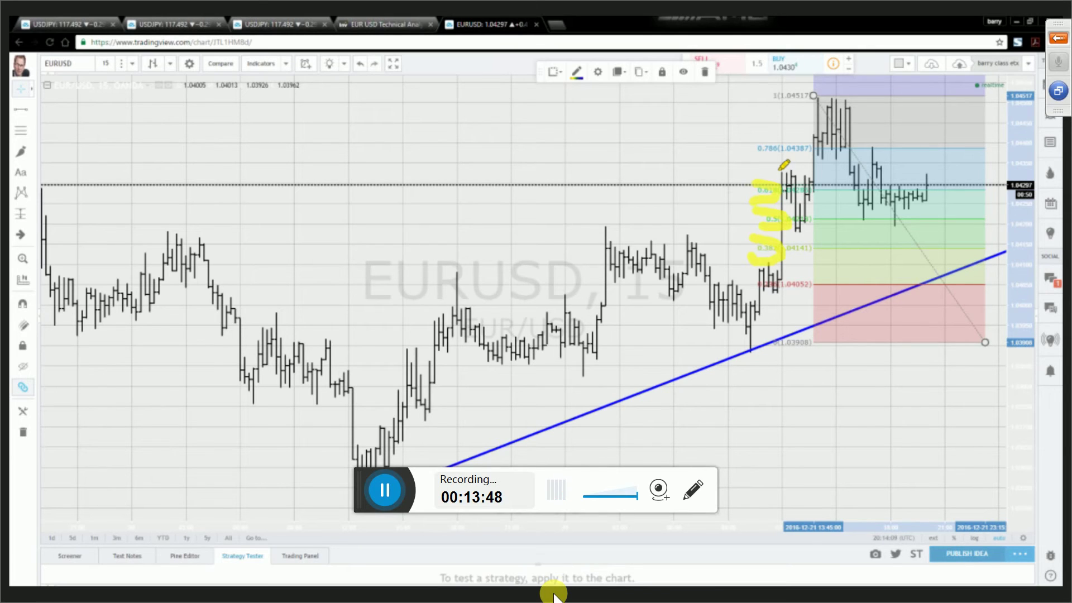
mouse_move(773, 101)
left_mouse_down()
mouse_move(831, 98)
mouse_move(770, 99)
left_mouse_up()
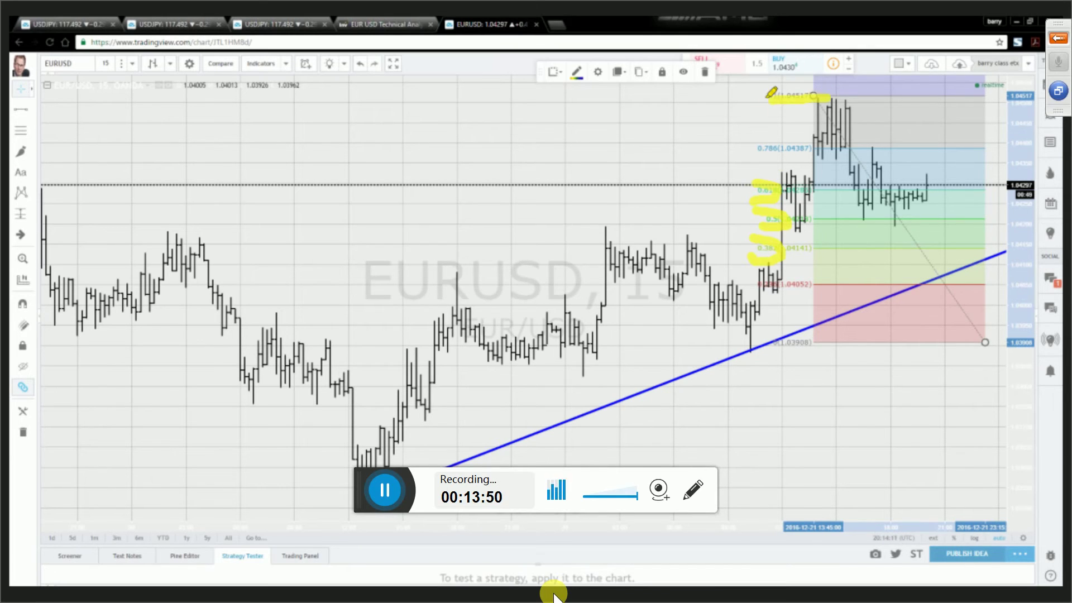
mouse_move(776, 147)
left_mouse_down()
mouse_move(809, 146)
mouse_move(762, 145)
left_mouse_up()
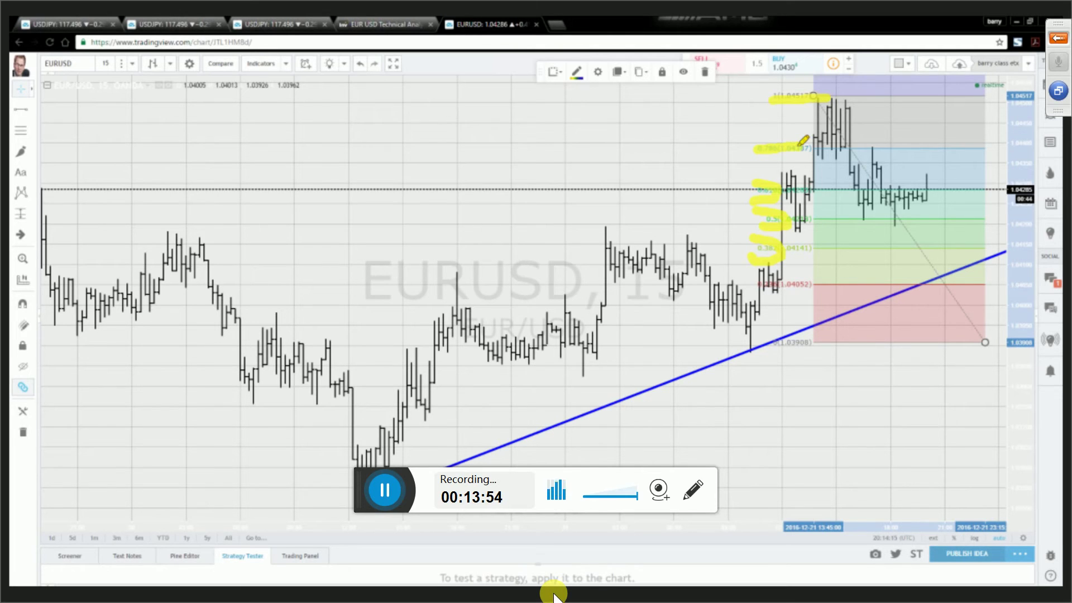
left_click_drag(741, 296, 808, 285)
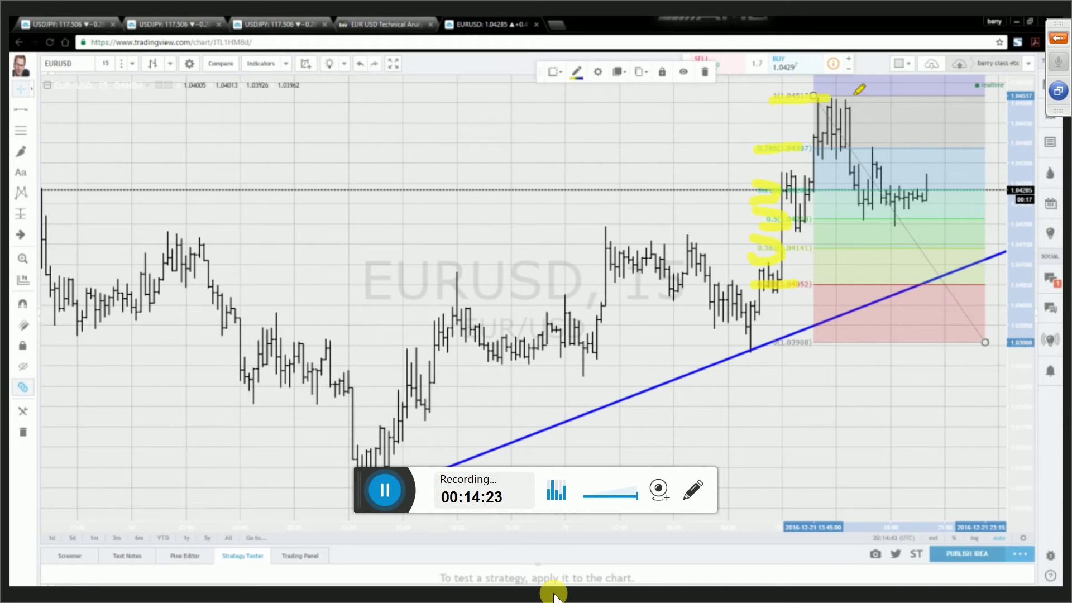
Highlight the 1, 0.786, 0.618 and 0.5 retracement levels across the recent price bars.
left_click_drag(854, 93, 887, 90)
left_click_drag(869, 147, 925, 144)
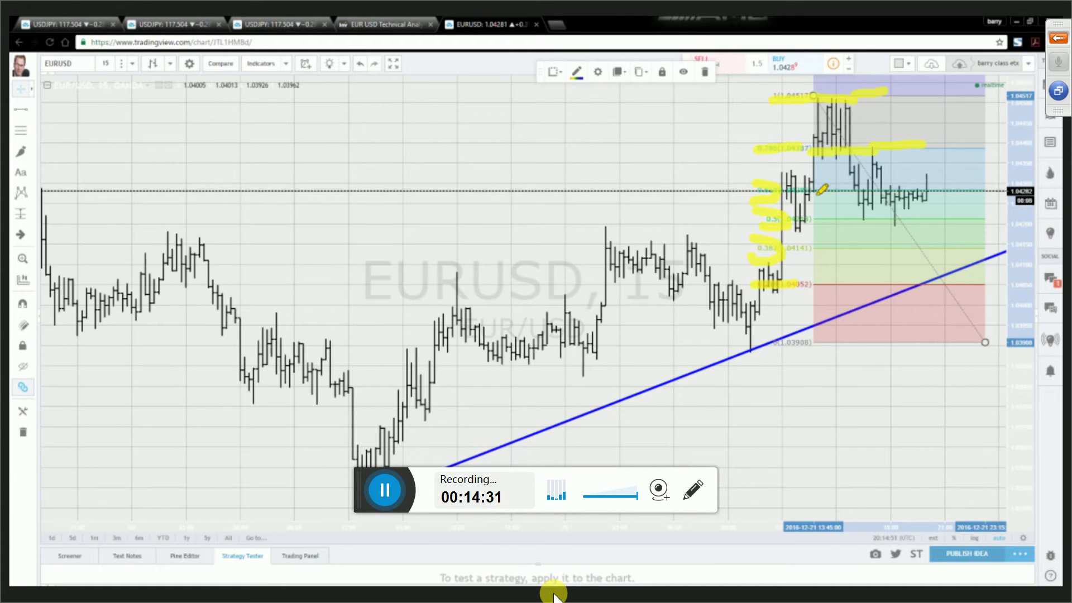
left_click_drag(818, 190, 956, 191)
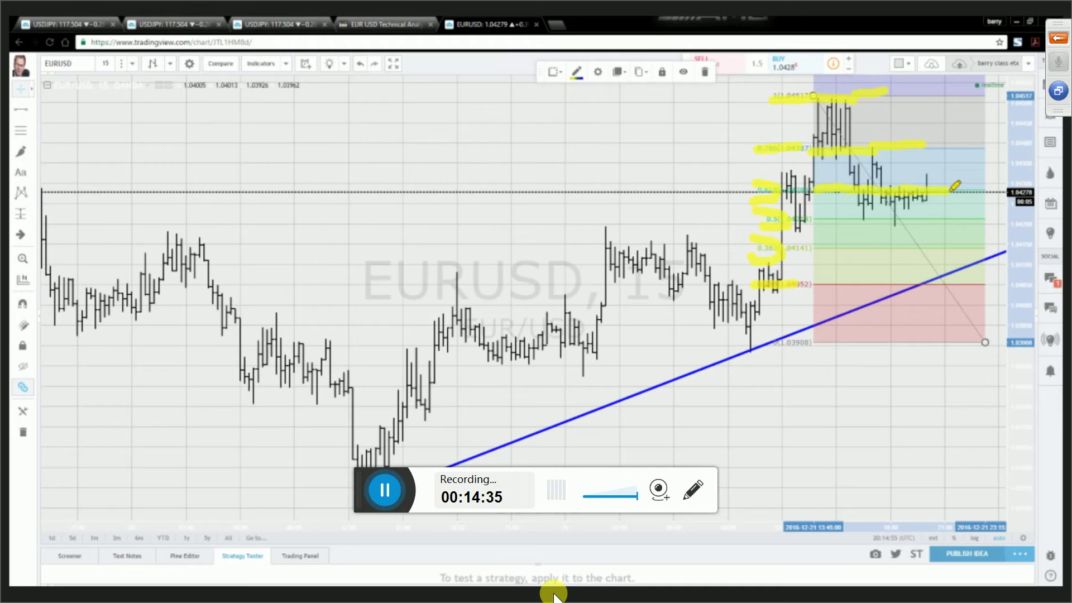
left_click_drag(818, 219, 928, 218)
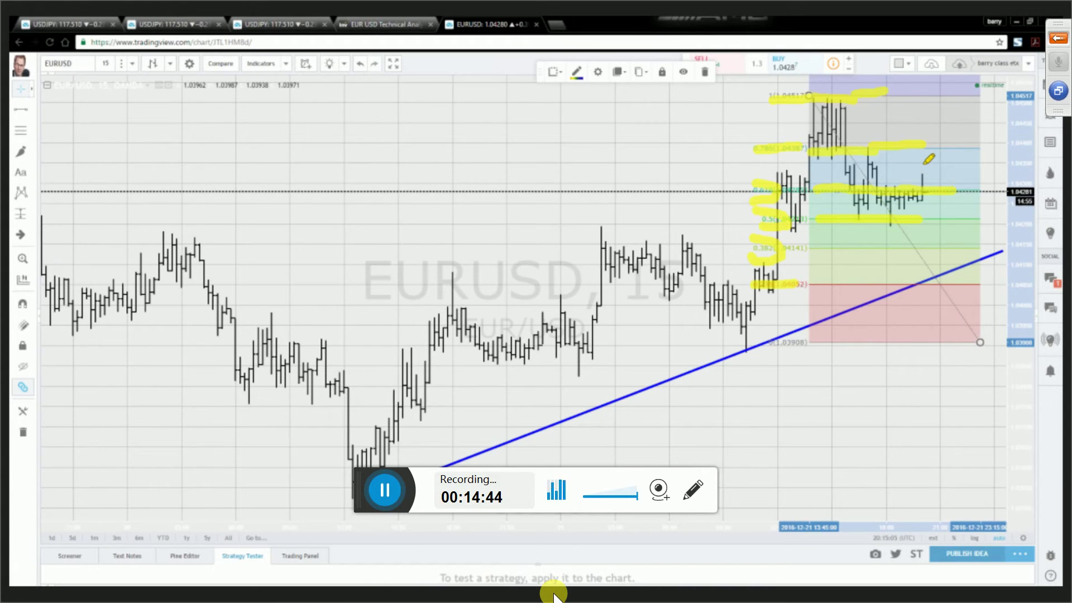
left_click_drag(933, 149, 955, 149)
left_click_drag(937, 98, 962, 96)
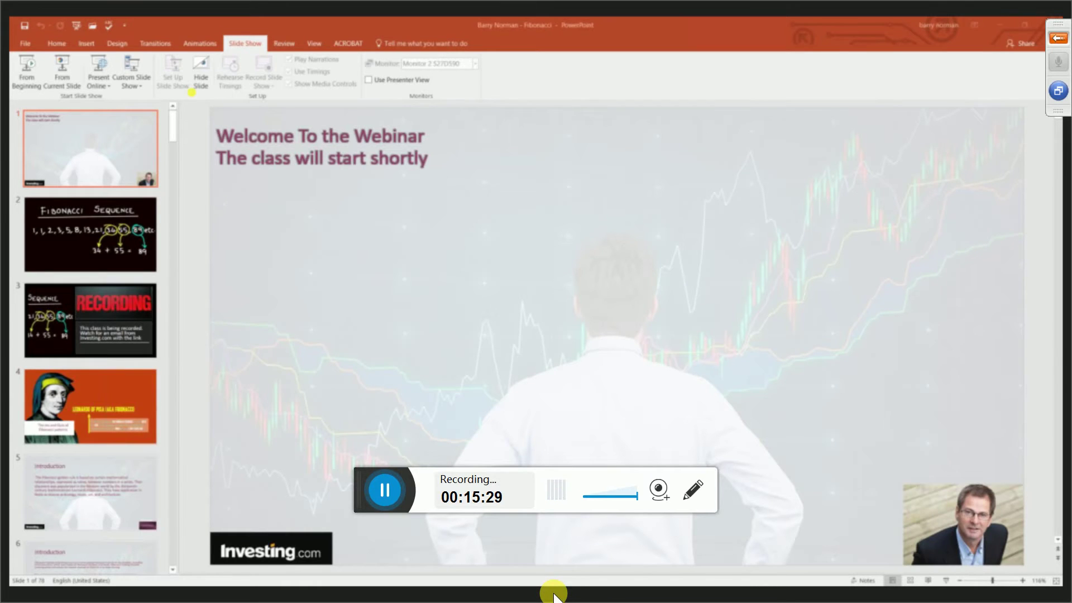
Switch to PowerPoint and start the slide show of the Fibonacci presentation.
key("F5")
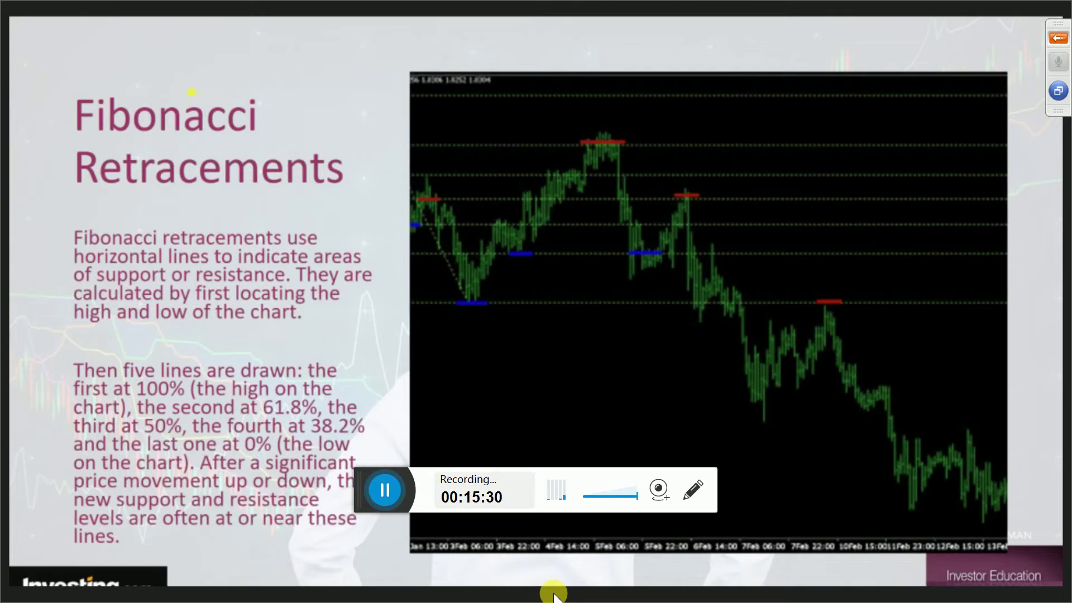
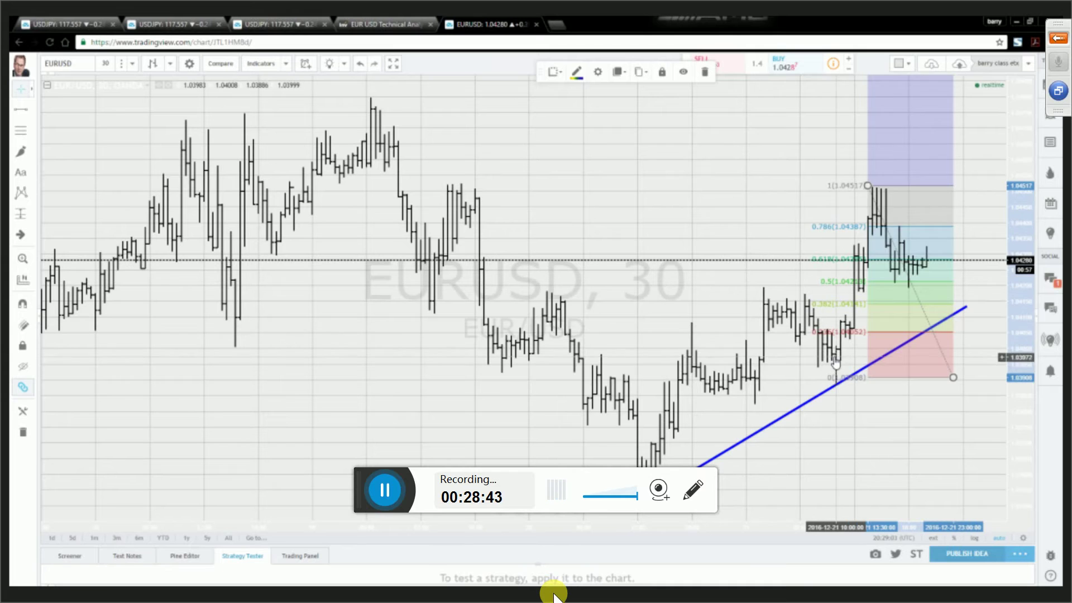
Return to the EURUSD 30-minute chart in TradingView and delete the Fib Retracement over the recent rise.
left_click(870, 372)
scroll(834, 384, "right", 3)
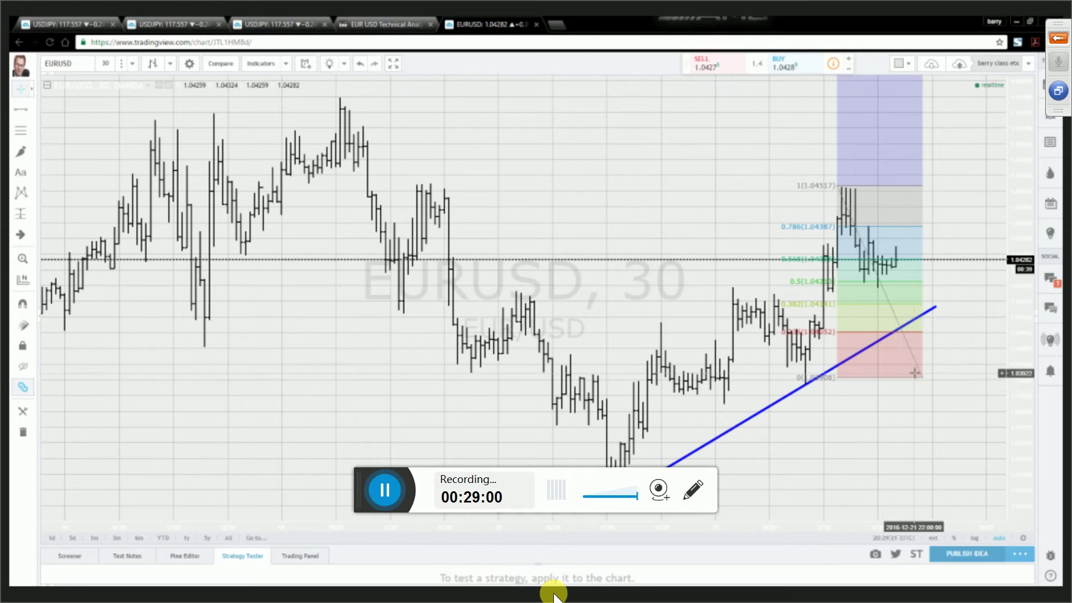
left_click_drag(916, 375, 916, 378)
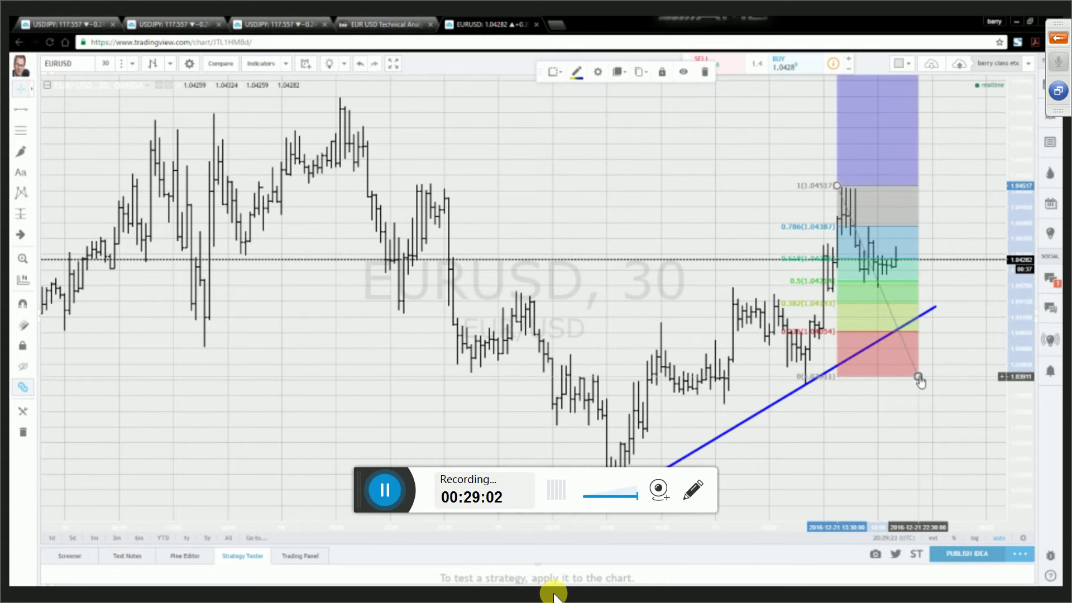
key("Delete")
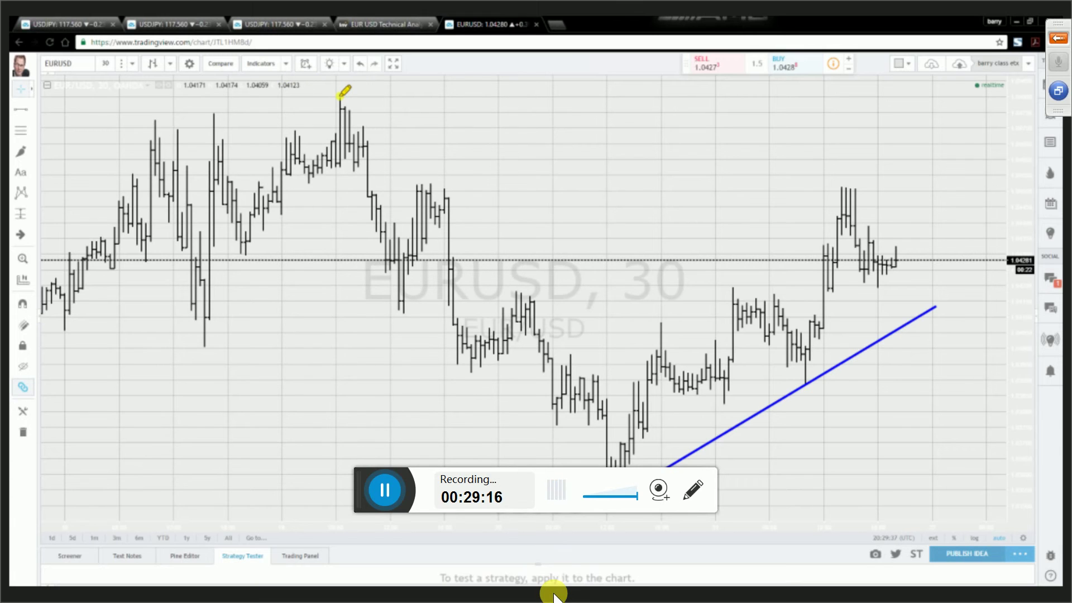
Highlight the large decline in yellow and draw a Fib Retracement over it from the high at 1.04796 to the low at 1.03530.
left_click_drag(338, 94, 587, 463)
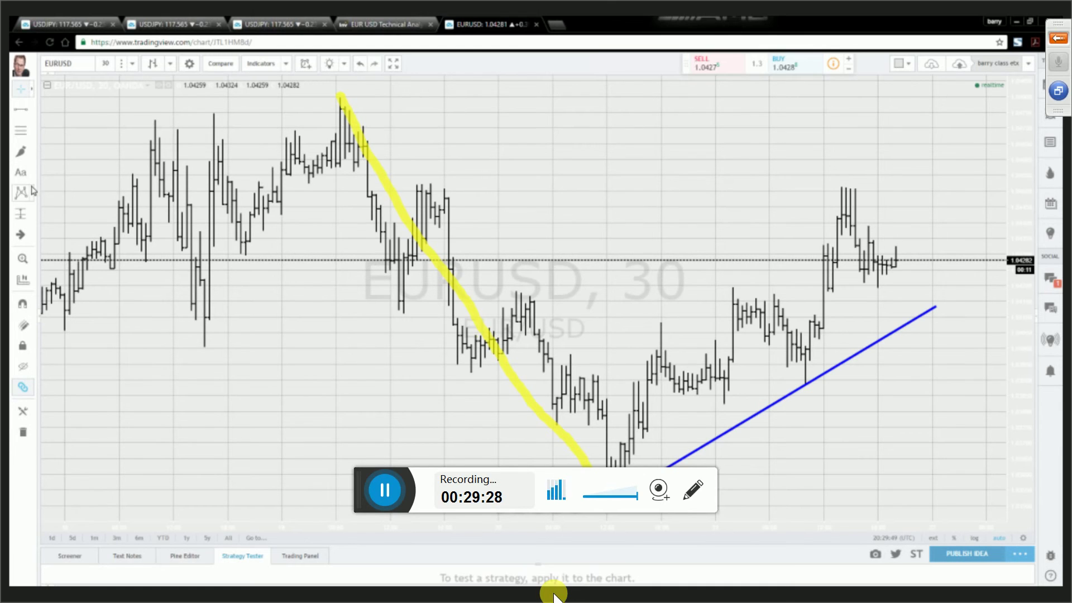
left_click(32, 133)
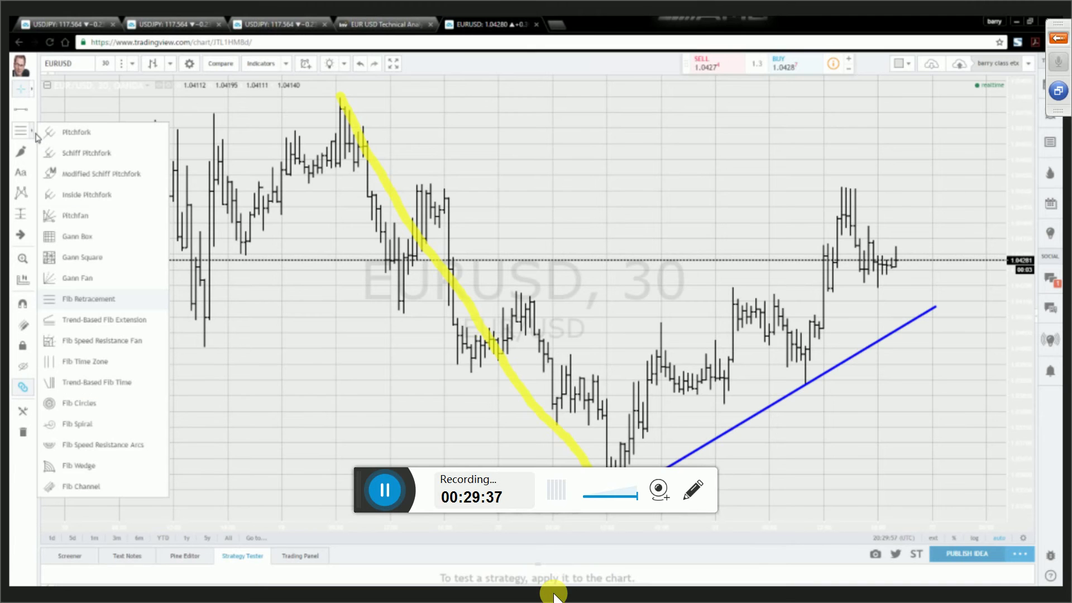
left_click(88, 302)
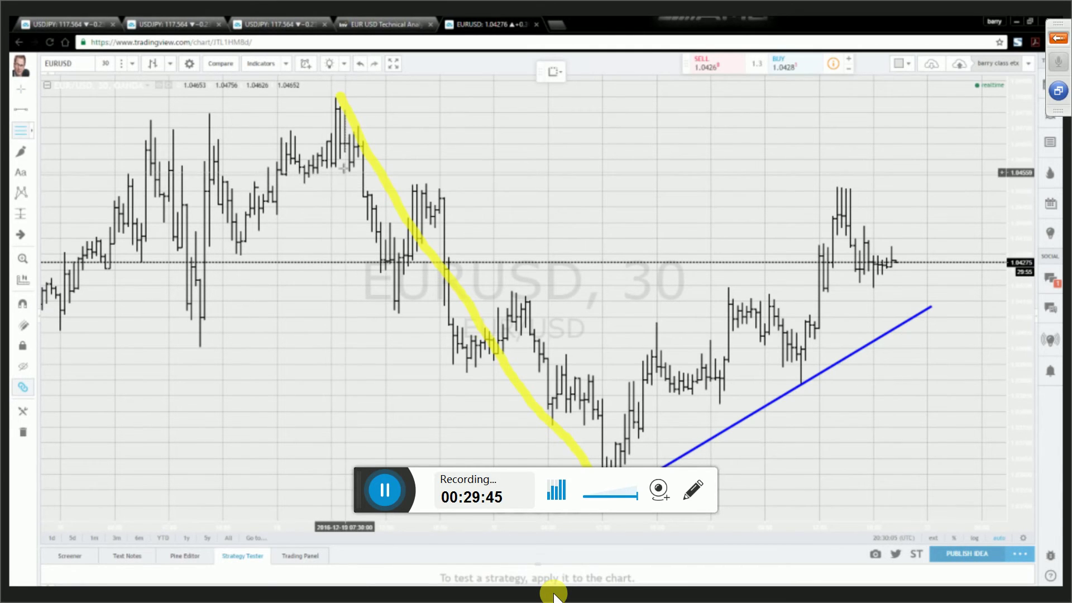
left_click(337, 98)
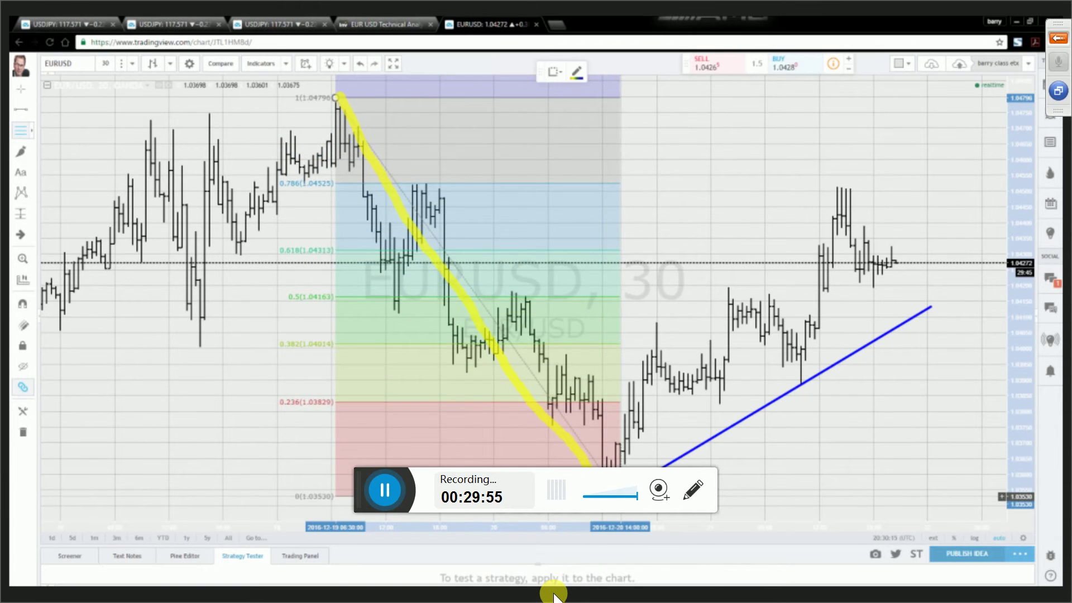
left_click(619, 495)
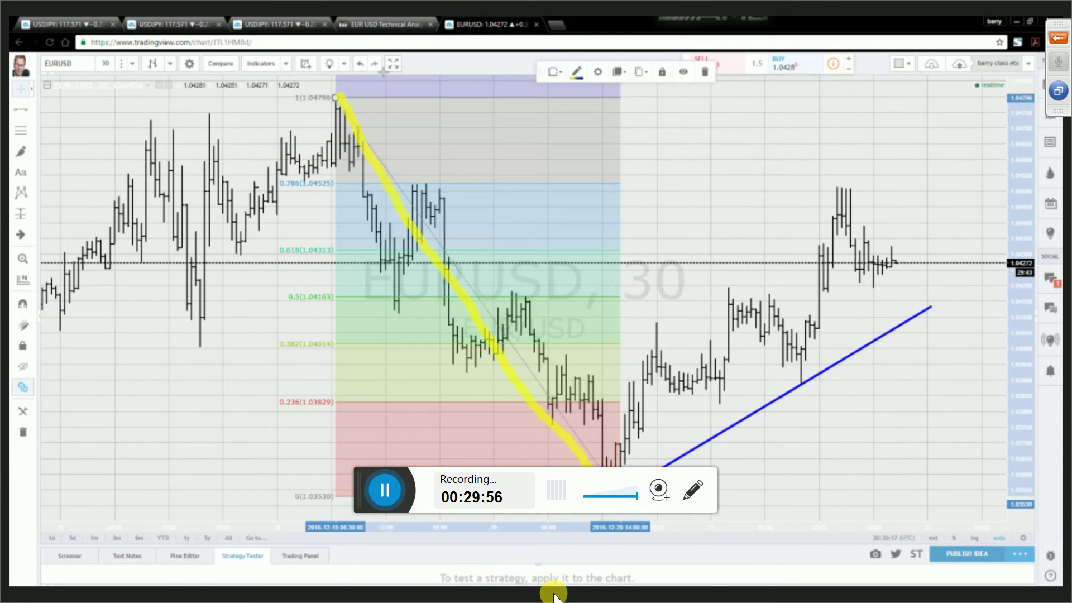
left_click_drag(374, 90, 375, 95)
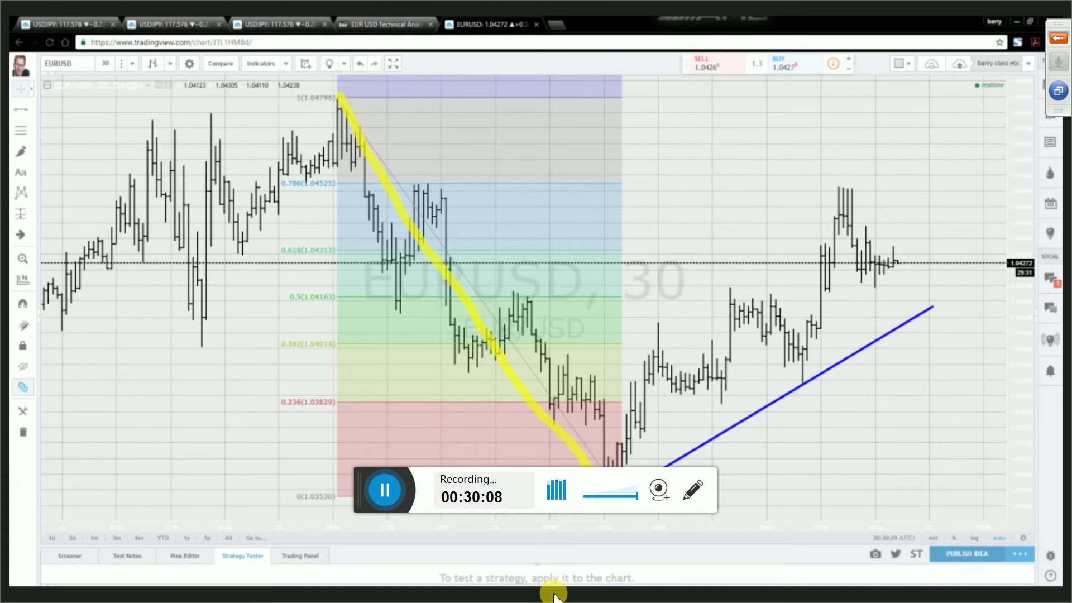
Highlight the 1 and 0.618 levels beside the retracement, trace the rising blue trendline and mark the recent swing high.
left_click_drag(248, 98, 315, 98)
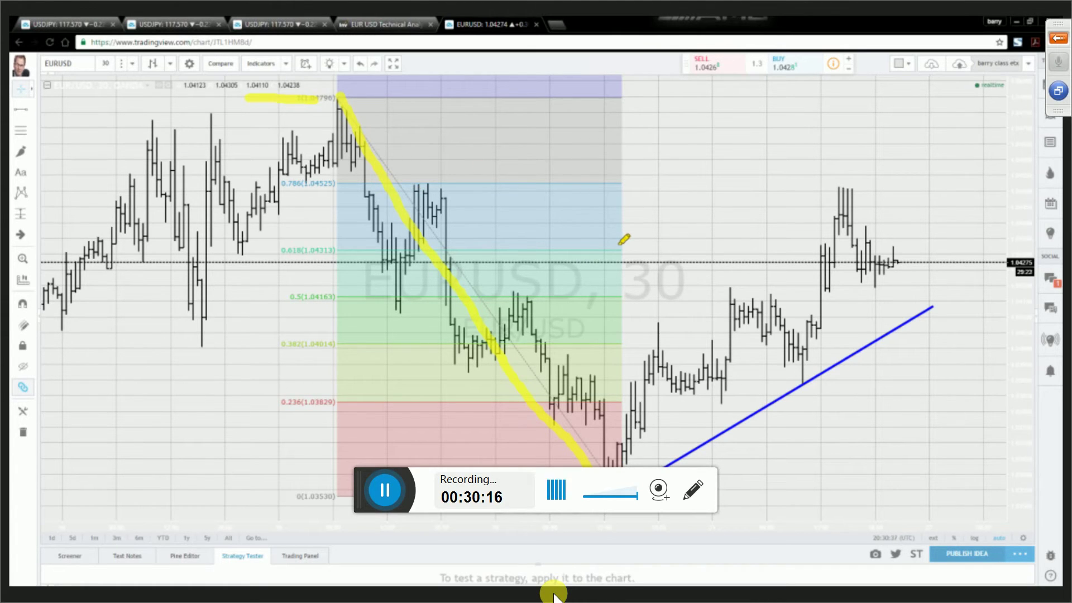
left_click_drag(617, 243, 658, 244)
left_click_drag(702, 459, 942, 310)
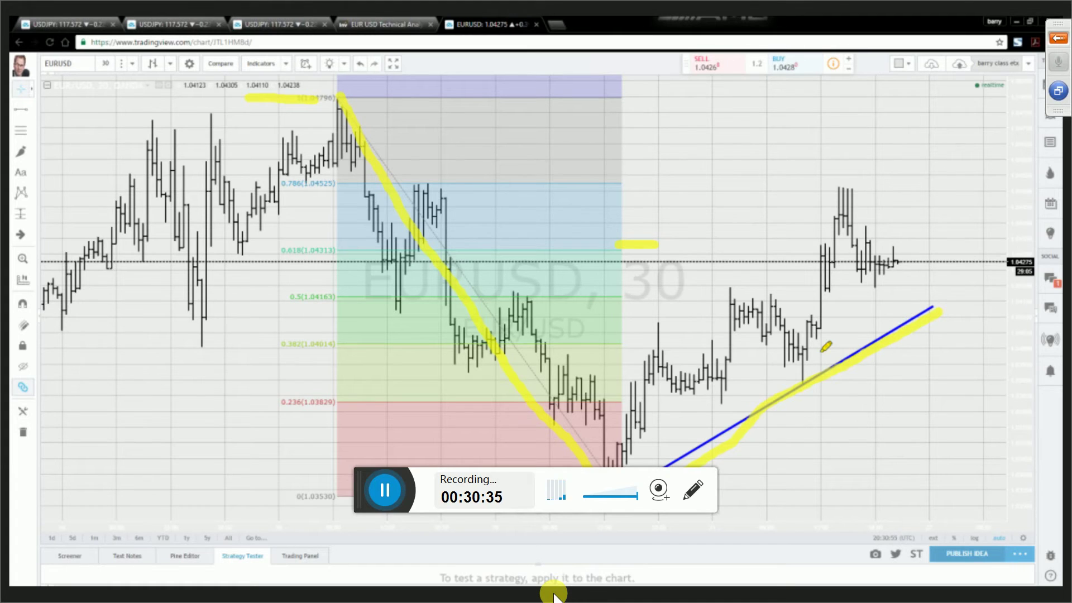
left_click(851, 188)
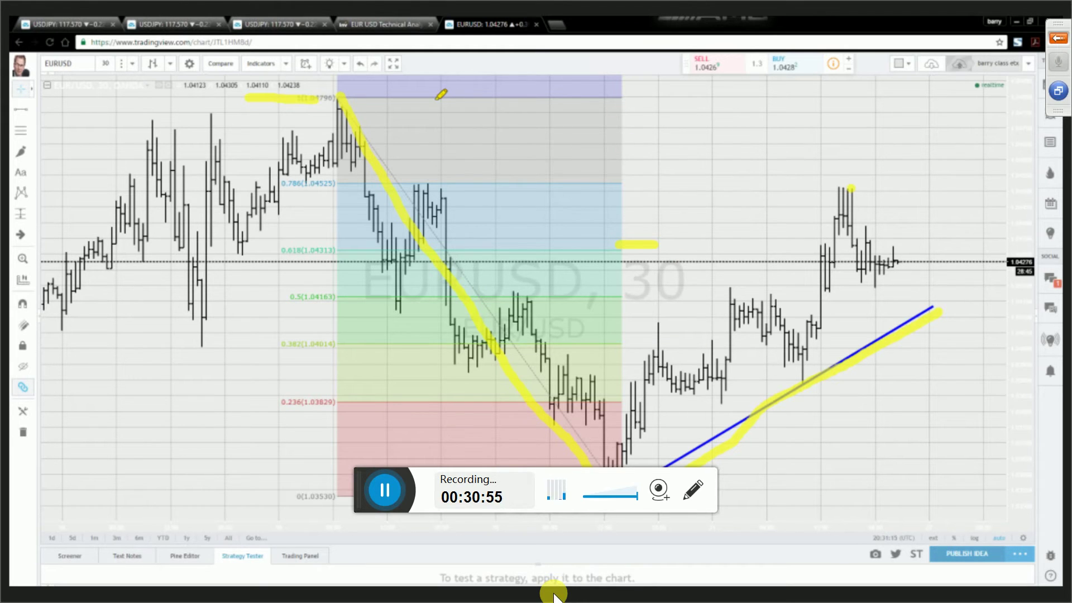
Highlight the 1, 0.618, 0.5, 0.236 and 0.786 levels across to the recent price bars and extend the trendline's highlight upward.
left_click_drag(612, 98, 989, 101)
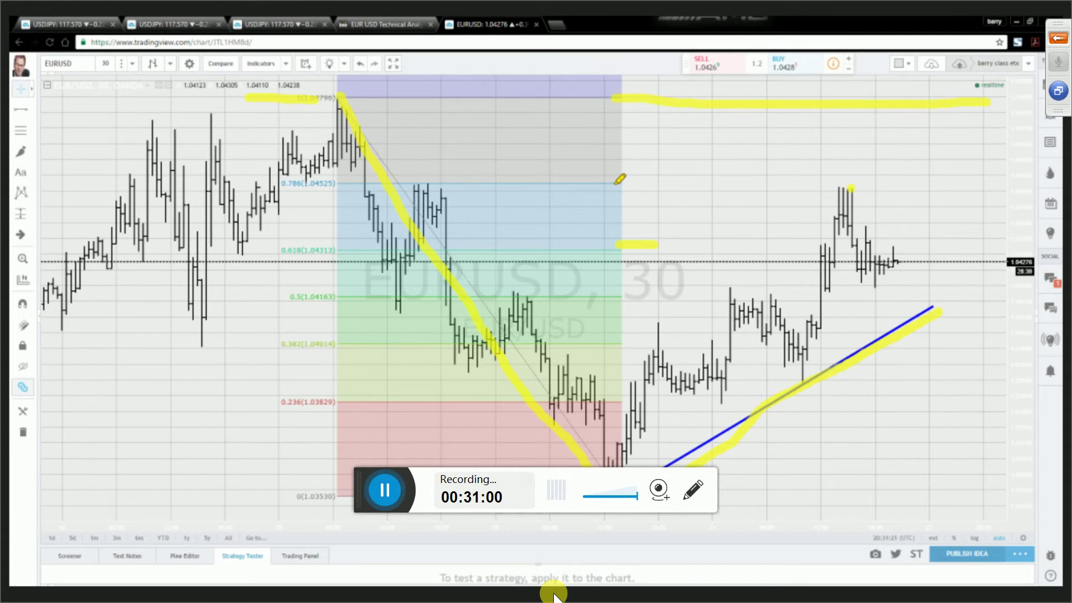
left_click_drag(620, 244, 920, 257)
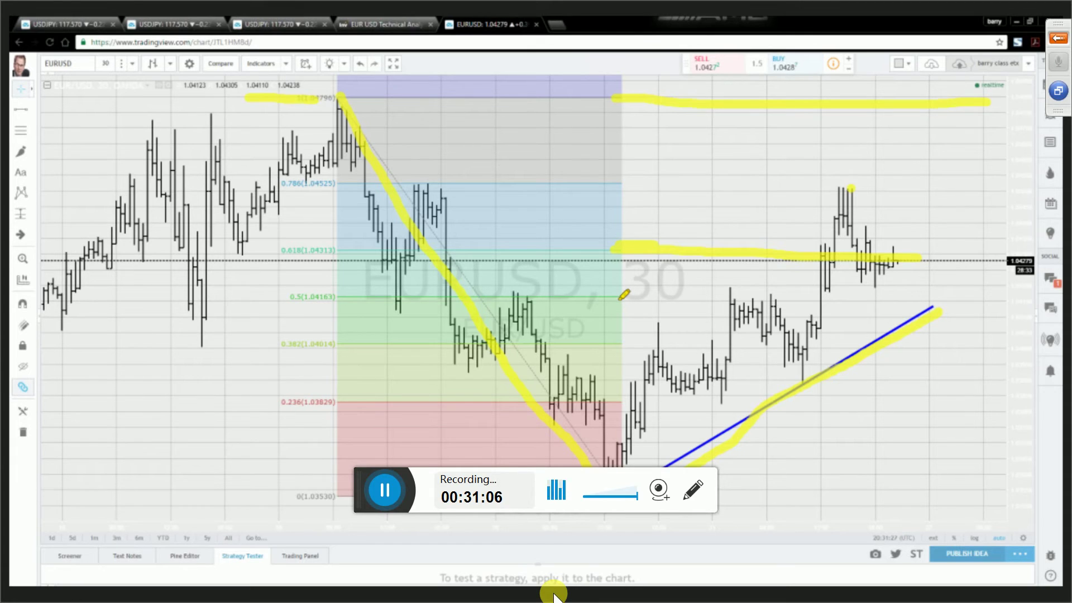
left_click_drag(621, 297, 913, 295)
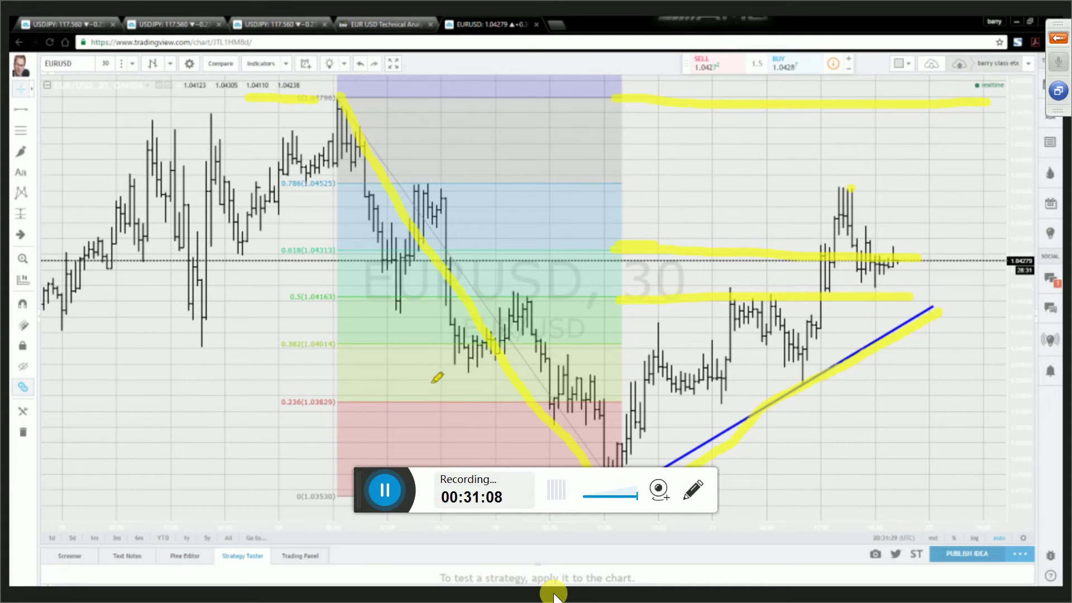
mouse_move(609, 400)
left_mouse_down()
mouse_move(824, 382)
mouse_move(964, 384)
left_mouse_up()
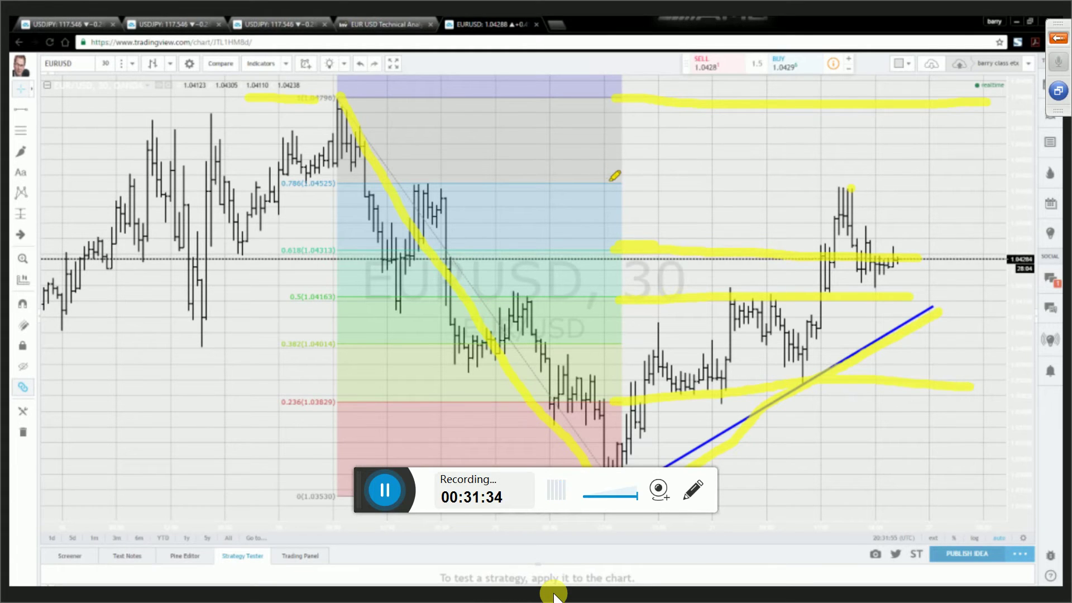
mouse_move(611, 183)
left_mouse_down()
mouse_move(780, 171)
mouse_move(910, 190)
left_mouse_up()
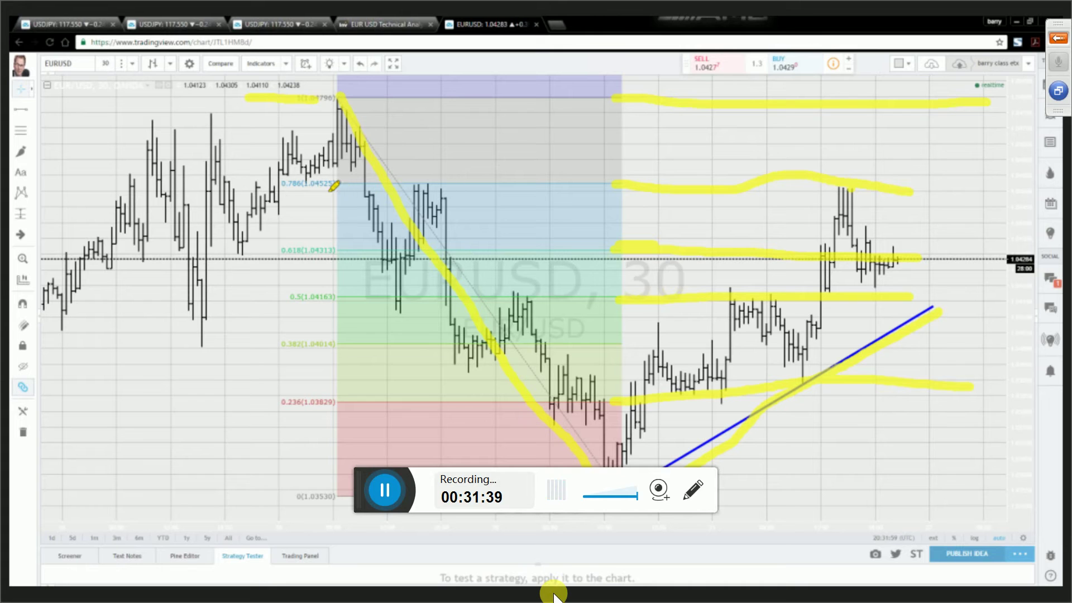
left_click_drag(308, 185, 283, 184)
left_click_drag(908, 321, 1031, 222)
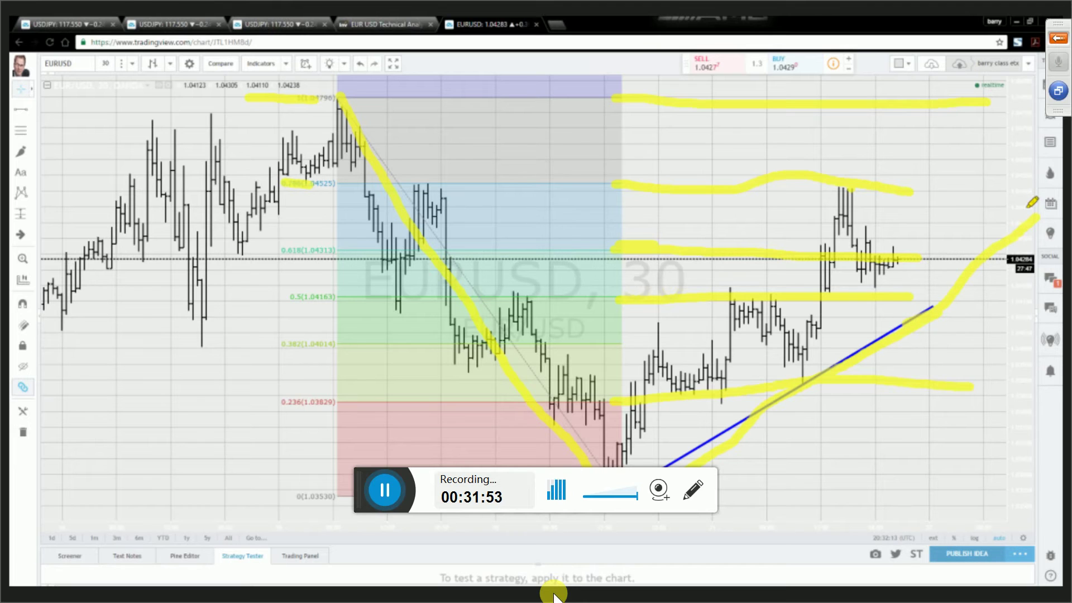